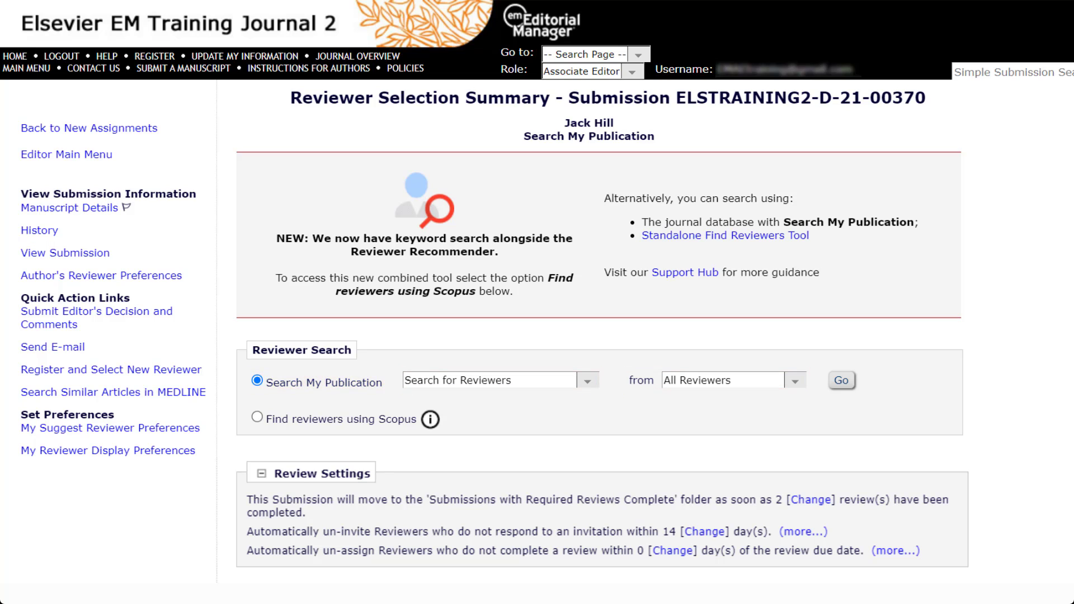
# - Open the 'from' pool list showing All Reviewers, Editorial Board Member Reviewer and Entire Database
pyautogui.click(587, 381)
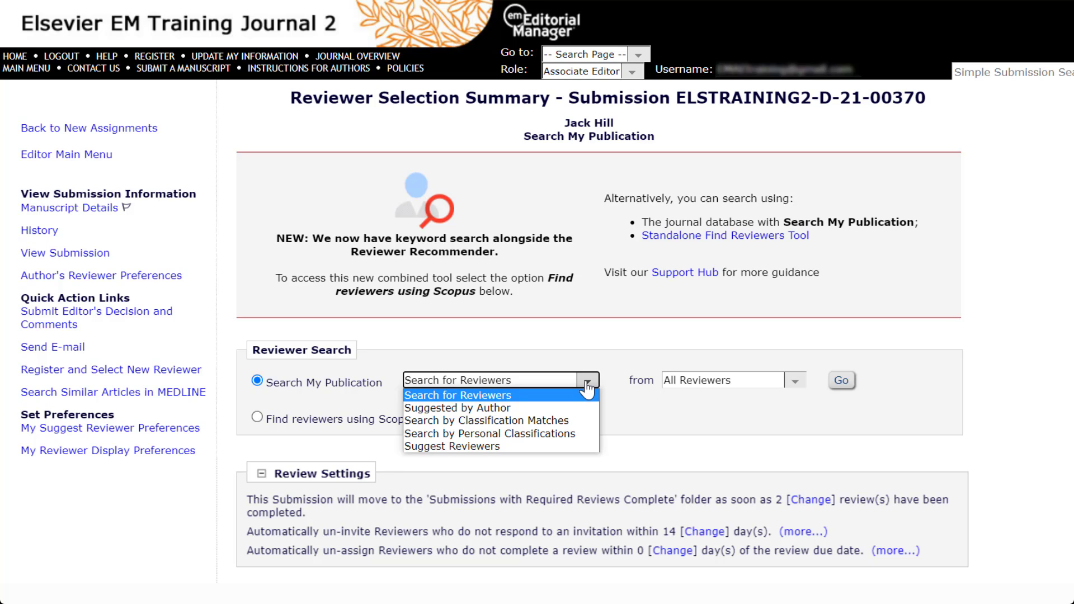
pyautogui.click(767, 414)
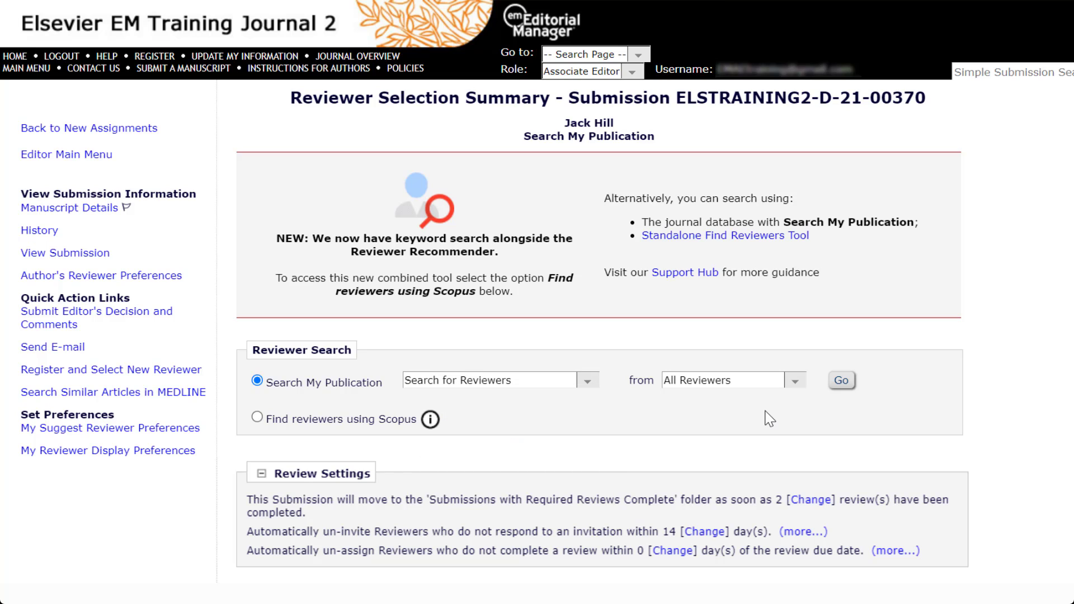
pyautogui.click(793, 380)
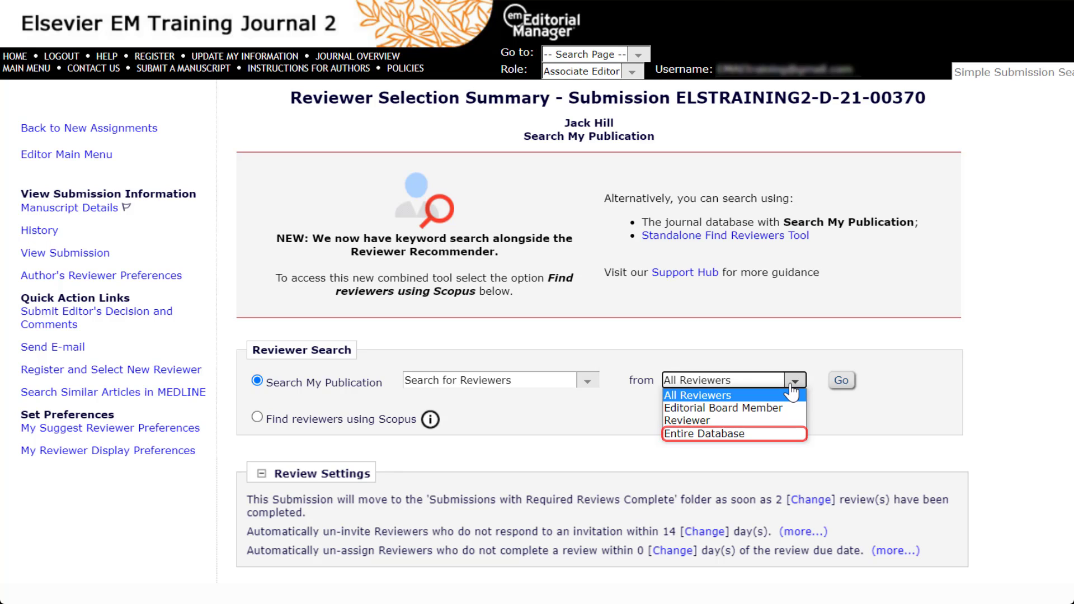
# - Keep Search for Reviewers with All Reviewers and load the search criteria page
pyautogui.click(683, 396)
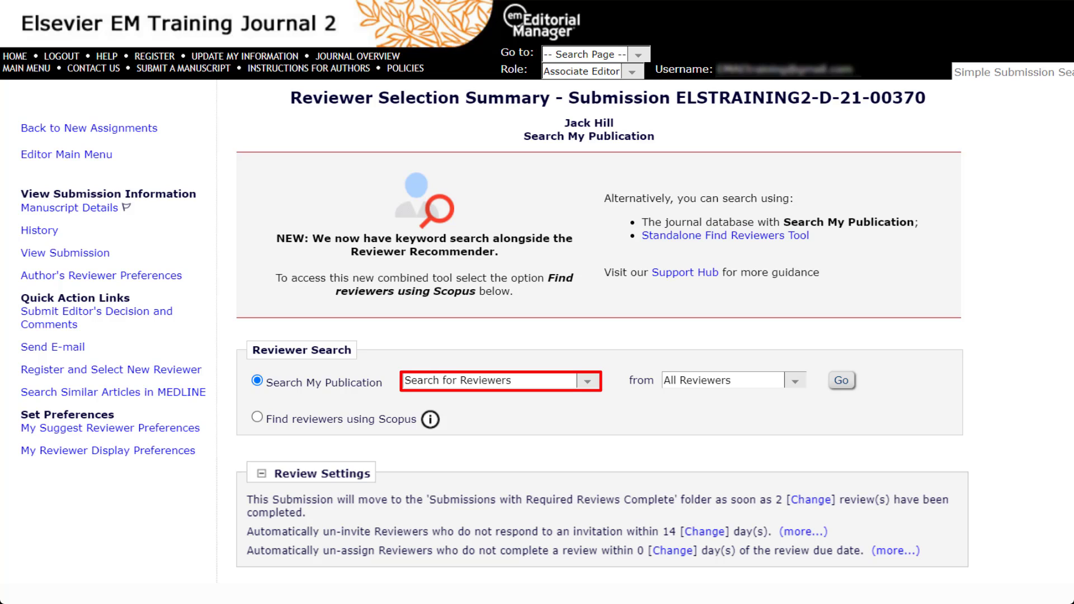
pyautogui.click(585, 391)
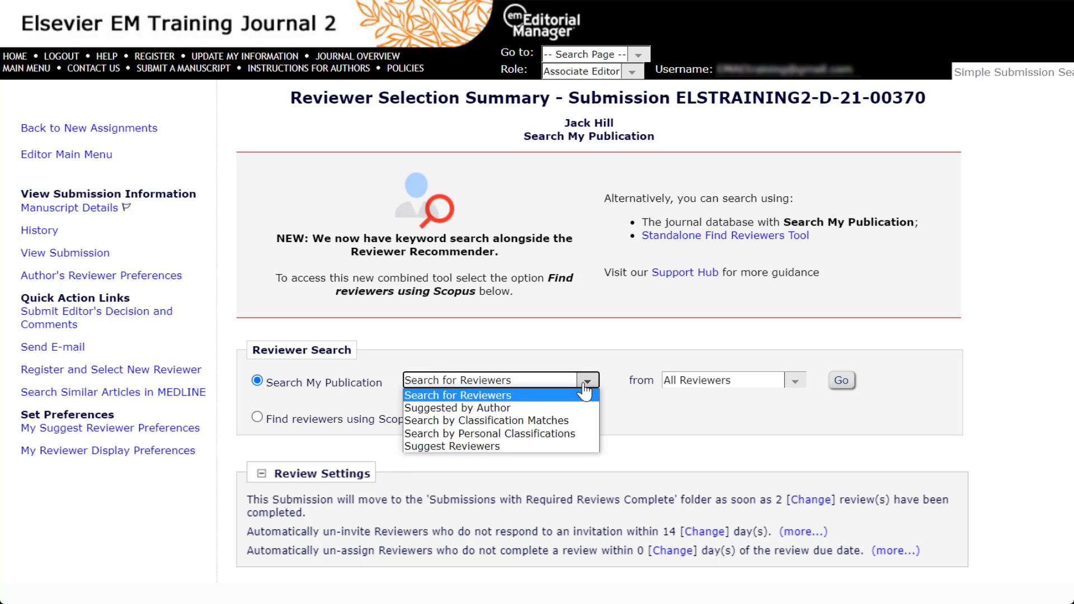
pyautogui.click(474, 396)
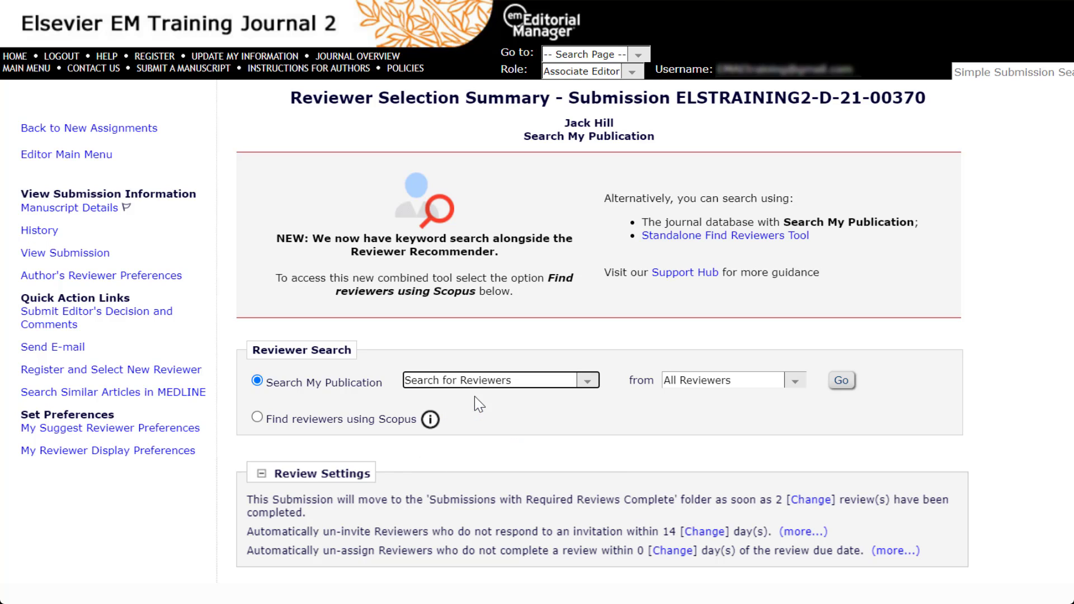
pyautogui.click(841, 381)
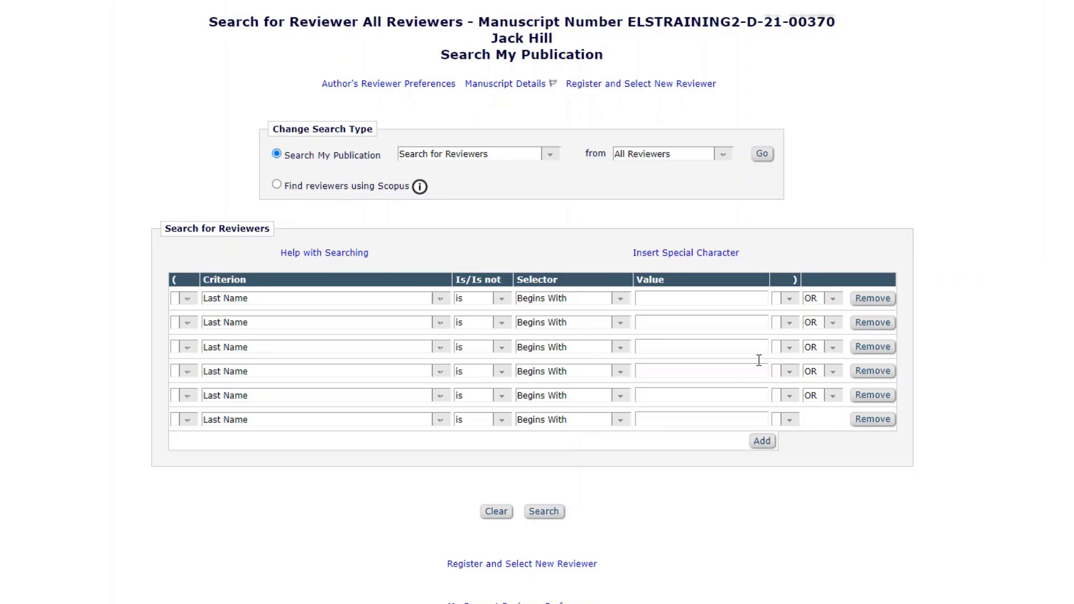
# - Set the first criterion to Last Name Equal To 'Reviewer'
pyautogui.click(441, 300)
pyautogui.click(441, 300)
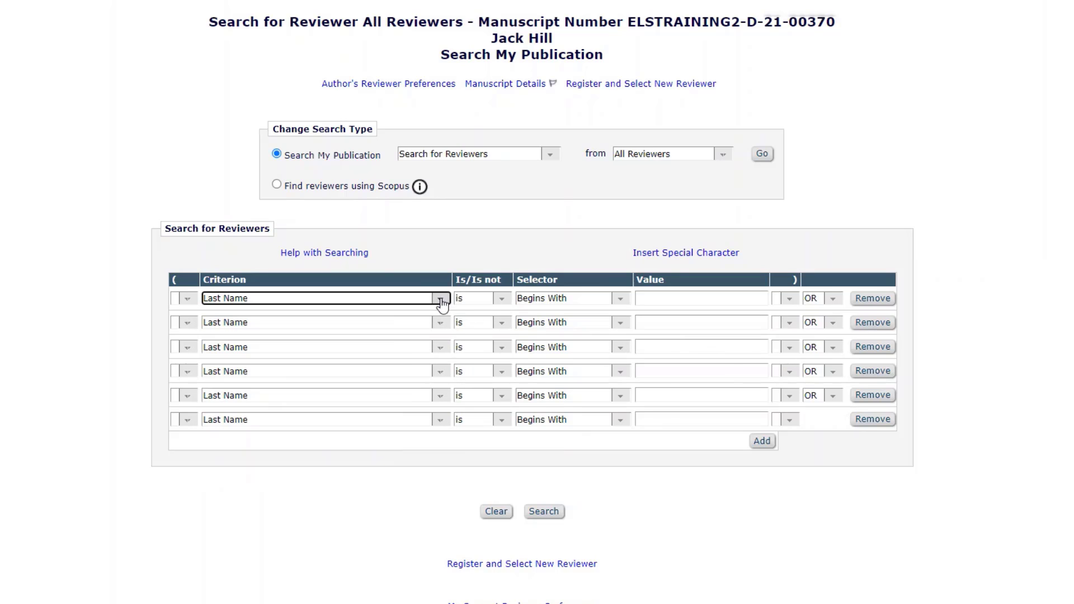
pyautogui.click(620, 299)
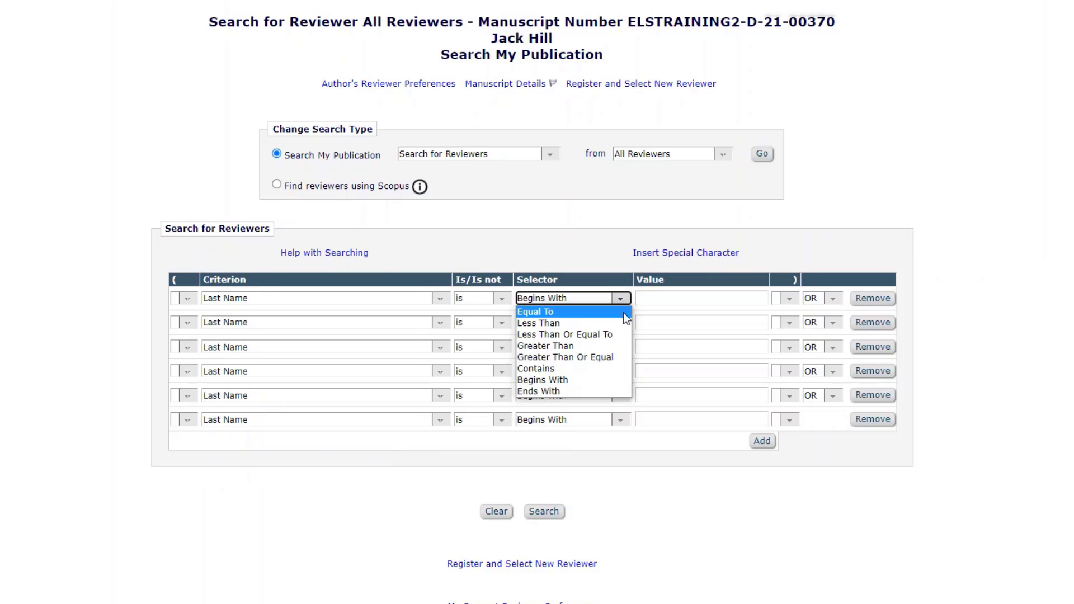
pyautogui.click(623, 312)
pyautogui.click(660, 301)
pyautogui.write('Reviewer')
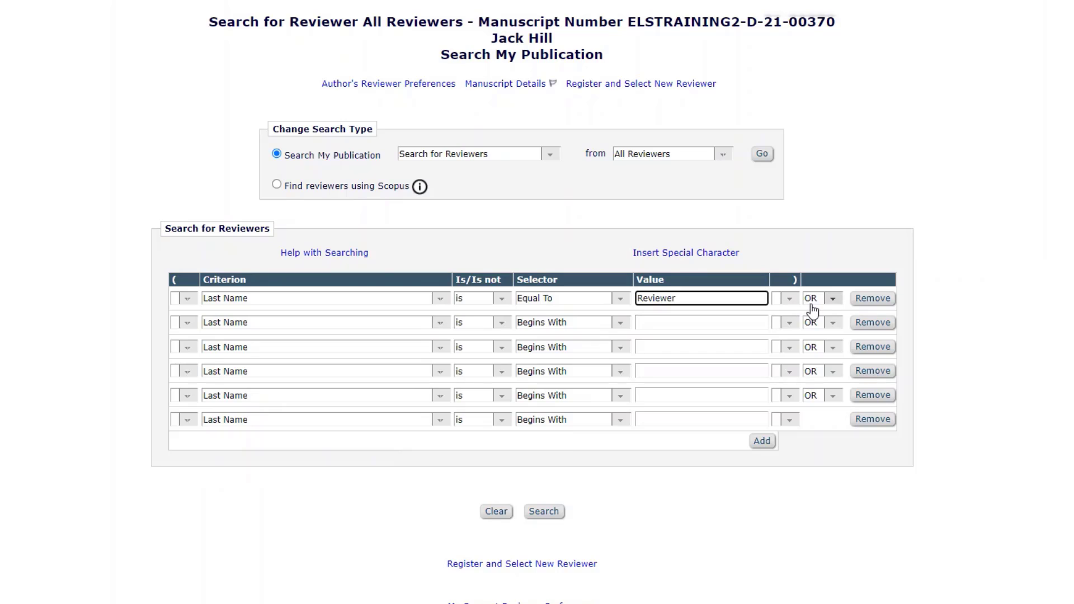
# - Add a second criterion Equal To 'Solicitor' and run the search
pyautogui.click(620, 322)
pyautogui.click(559, 330)
pyautogui.click(660, 321)
pyautogui.write('Solicitor')
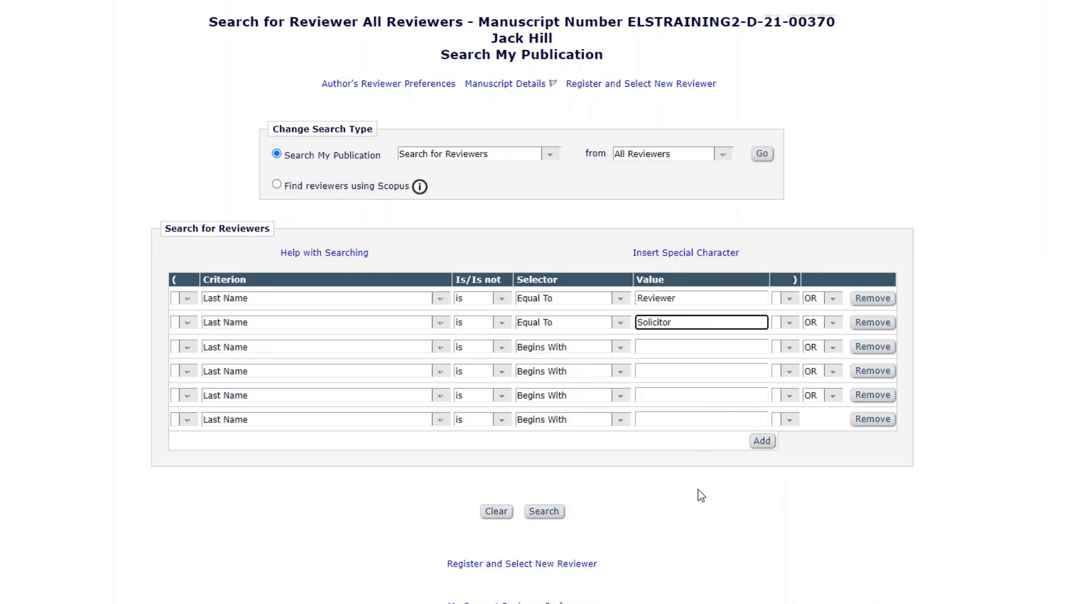
pyautogui.click(547, 513)
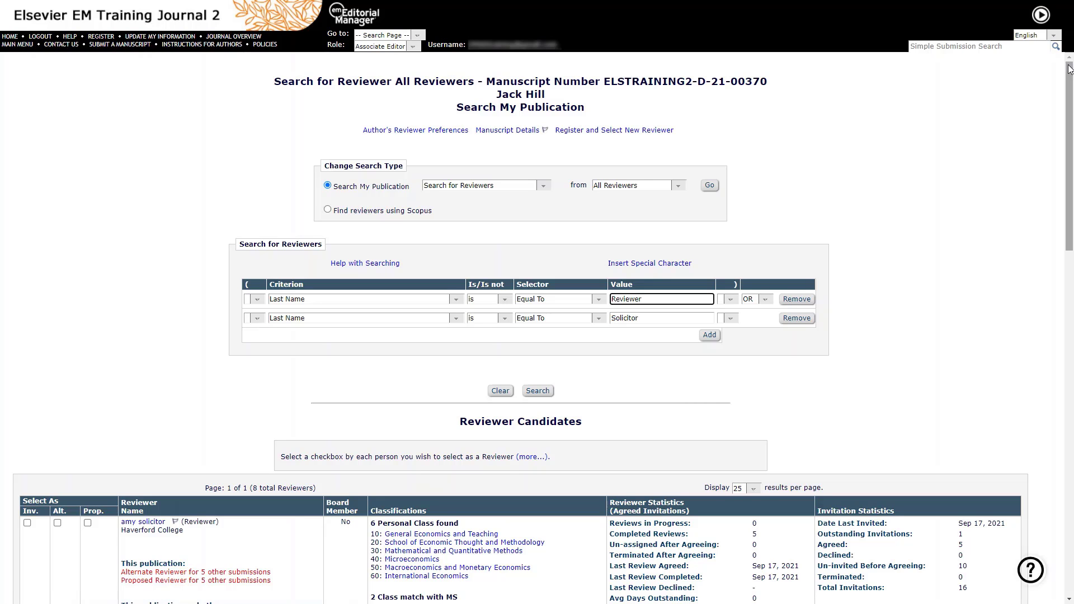
pyautogui.moveTo(1068, 69); pyautogui.dragTo(1047, 190)
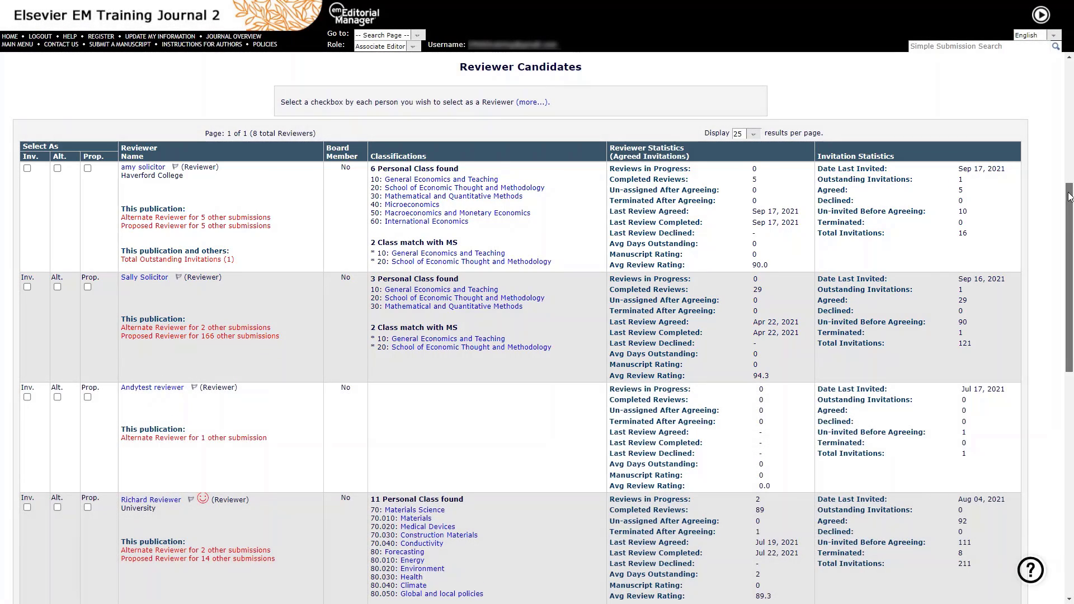
pyautogui.moveTo(1069, 197); pyautogui.dragTo(1061, 427)
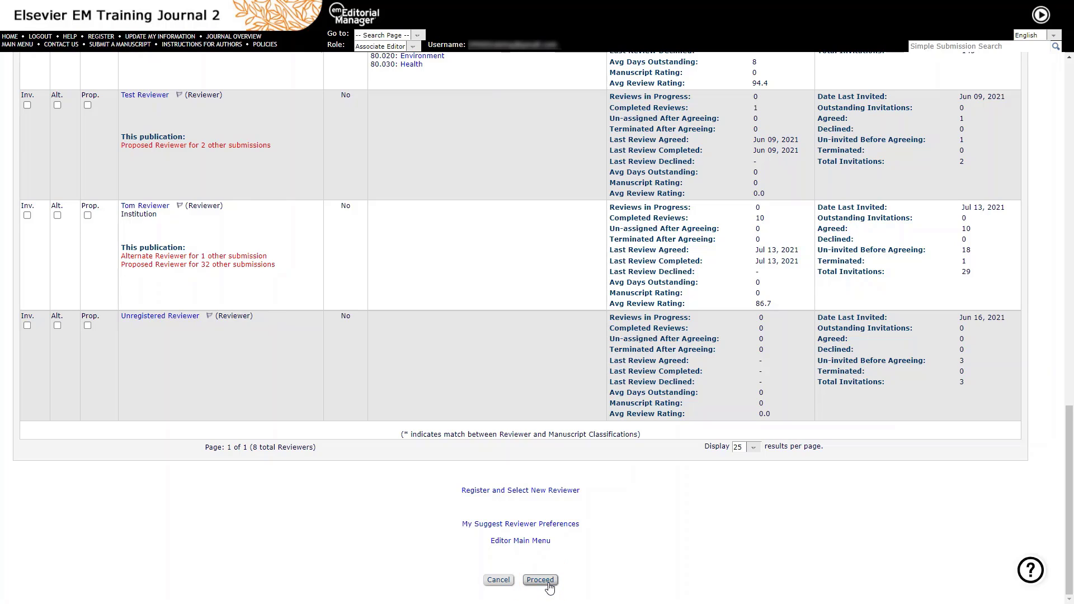
# - Proceed from the candidate results to the Reviewer Selection Summary
pyautogui.click(547, 581)
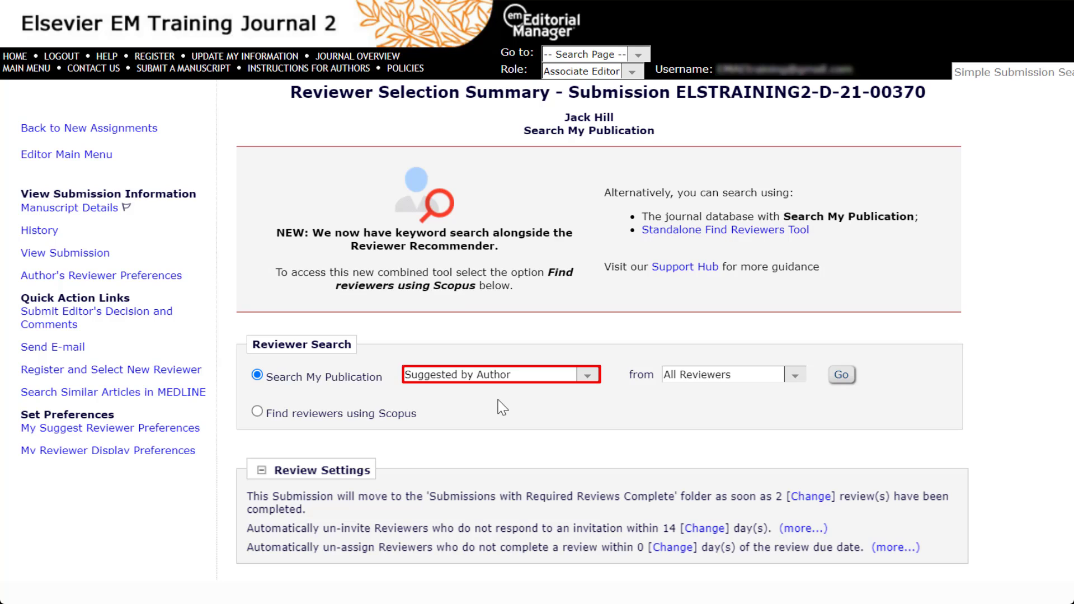
# - Search the Entire Database pool for reviewers suggested by the author
pyautogui.click(774, 377)
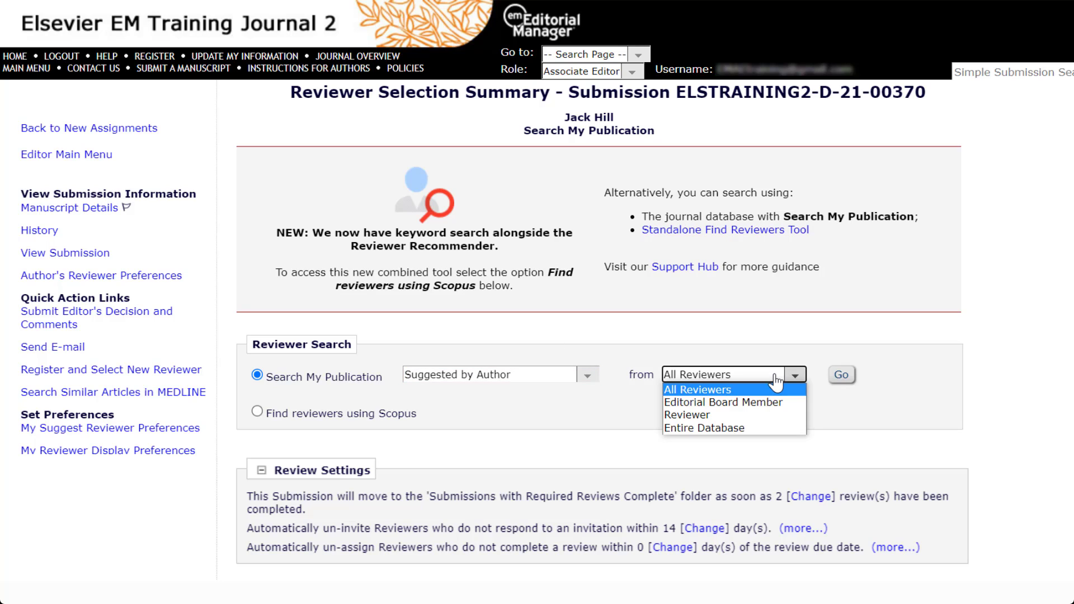
pyautogui.click(753, 428)
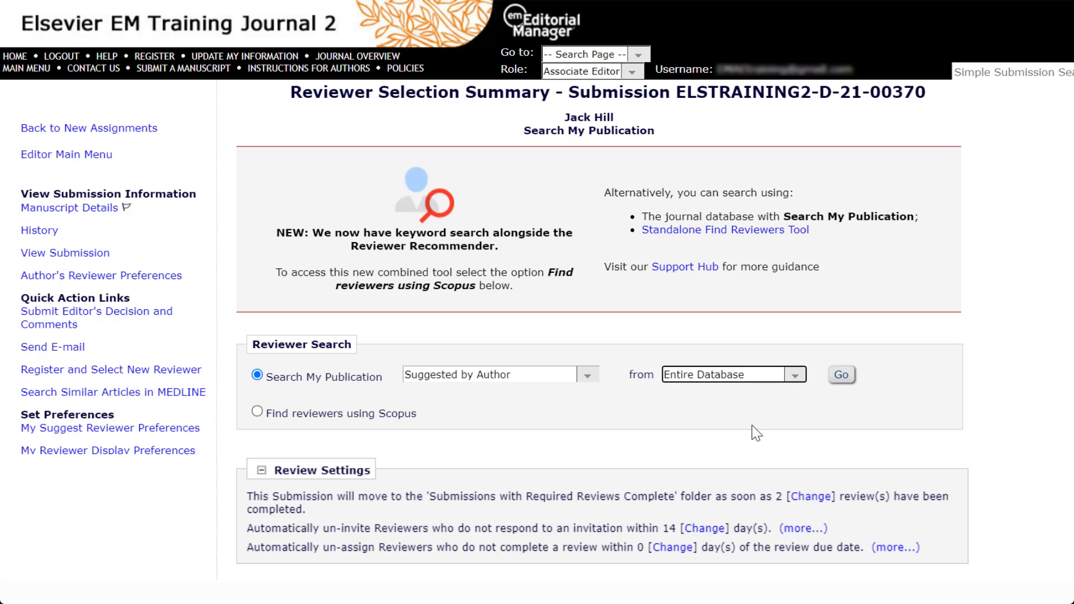
pyautogui.click(840, 375)
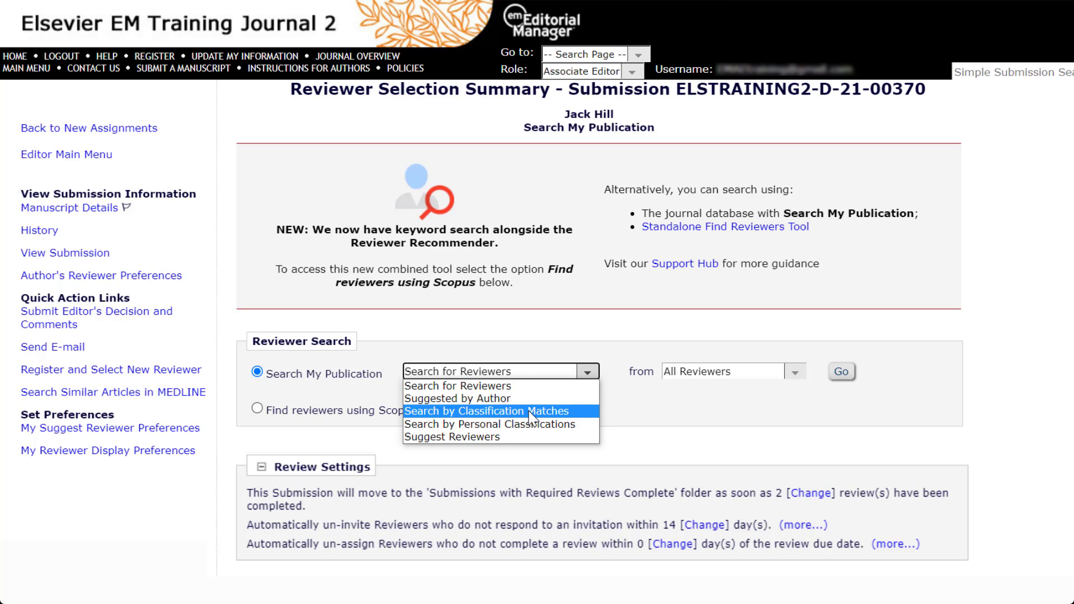
# - Switch the search type to Search by Personal Classifications and load its picker
pyautogui.click(529, 412)
pyautogui.click(841, 374)
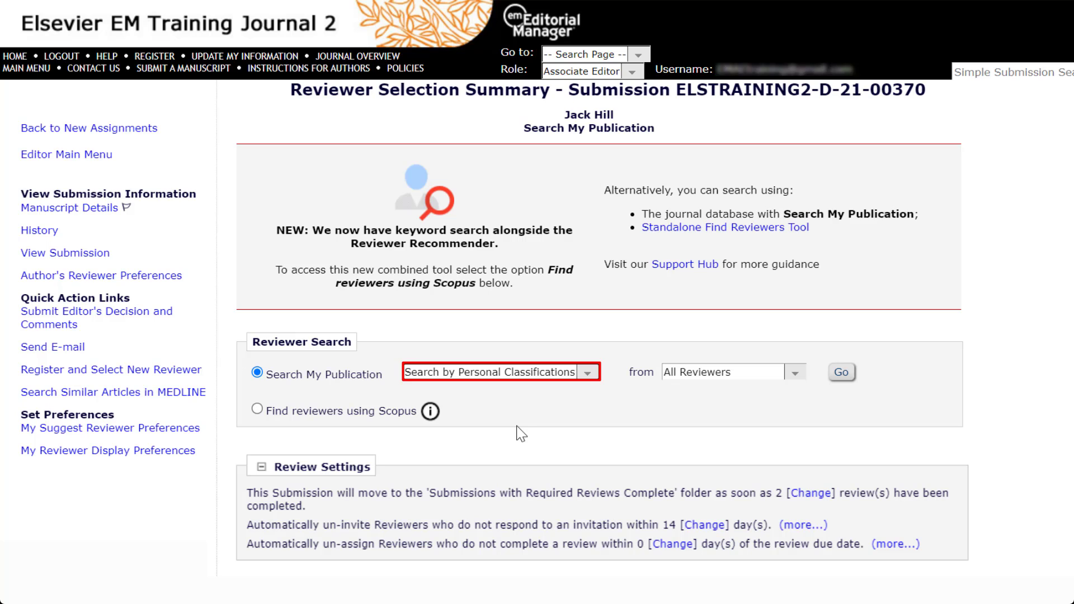
pyautogui.click(841, 373)
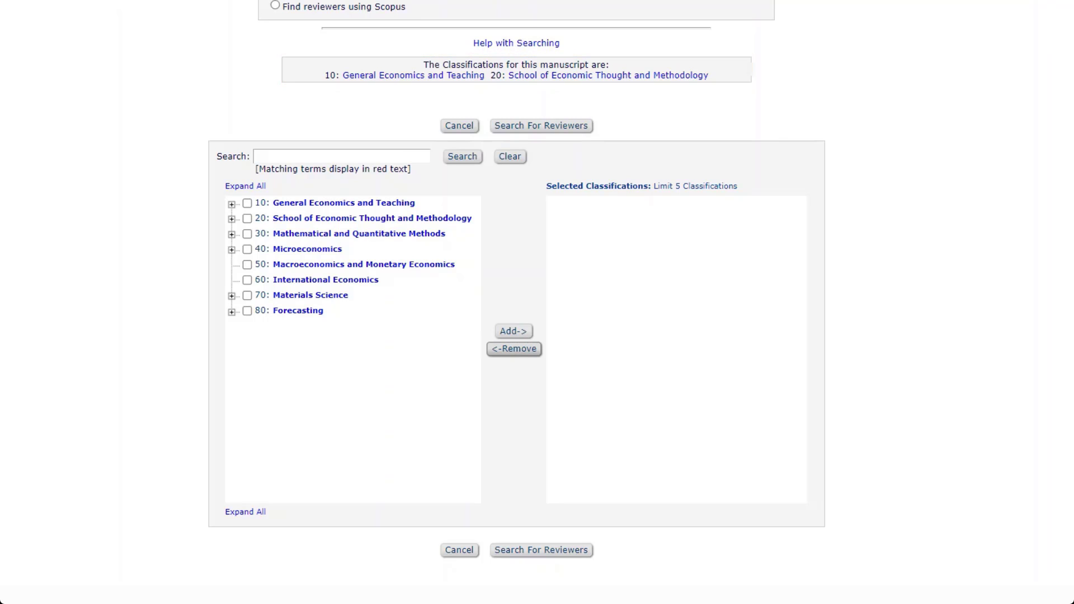
# - Tick classifications 10 and 50 and add them, with 30, to Selected Classifications
pyautogui.click(247, 203)
pyautogui.click(247, 265)
pyautogui.click(513, 334)
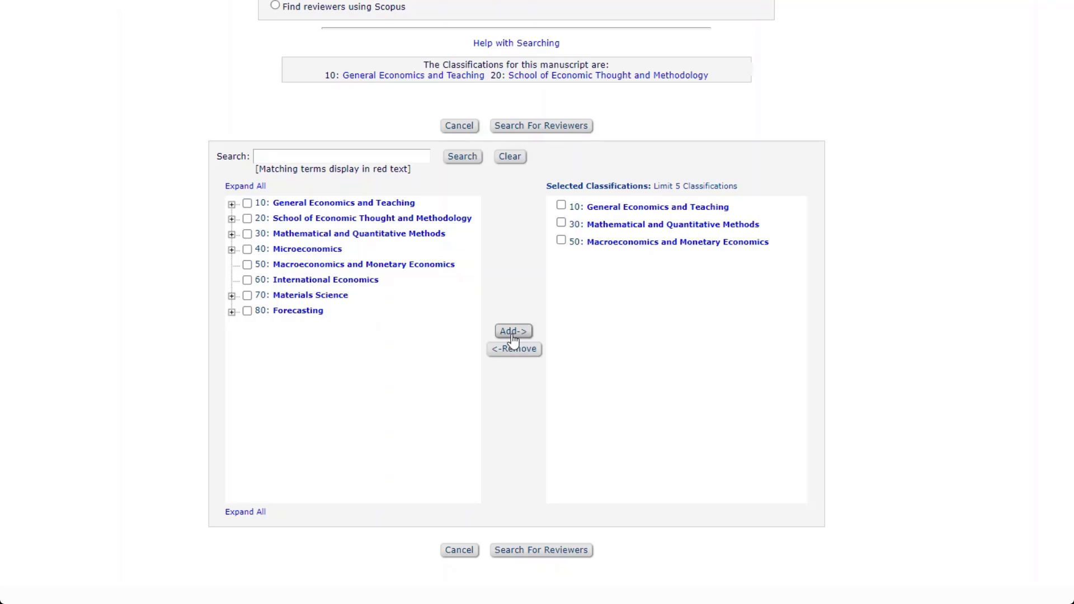